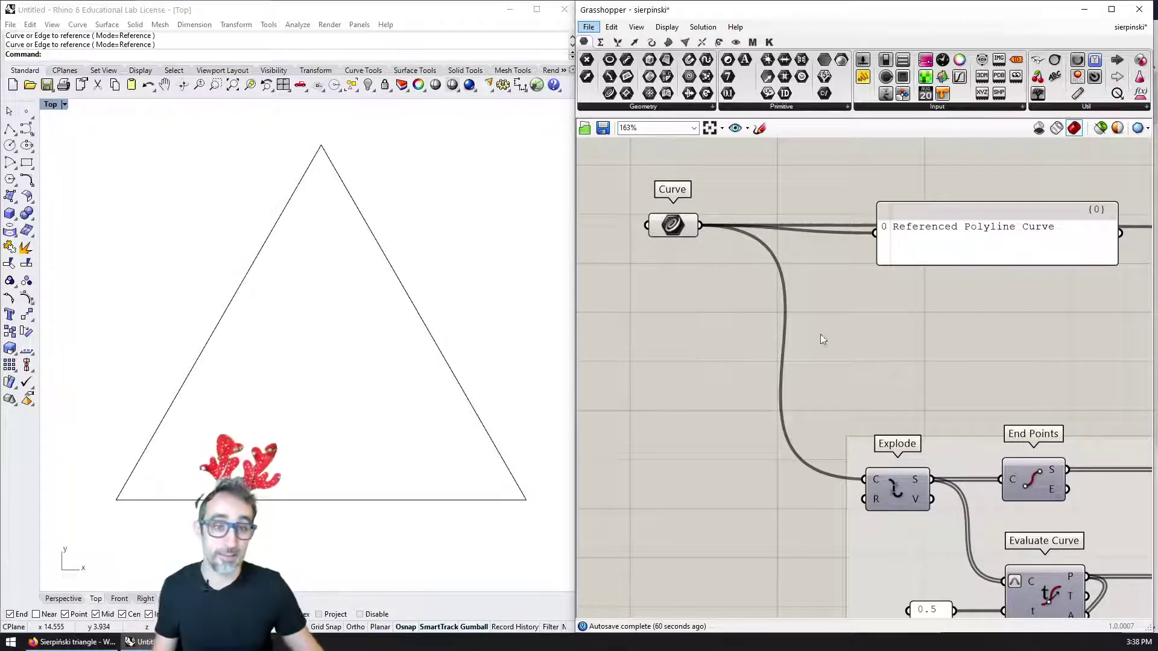
Inspect the geometry of the first level's Curve, the last level's Curve and the Boundary Surfaces component by selecting each
scroll(869, 318, "down", 3)
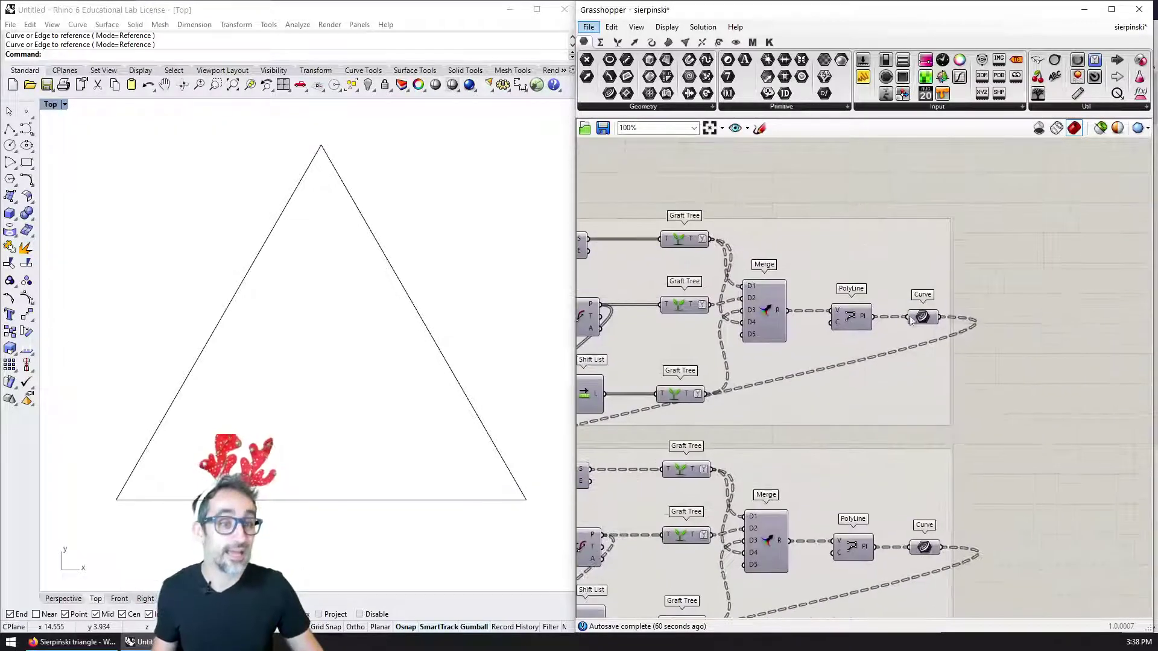
left_click(911, 317)
scroll(852, 321, "down", 3)
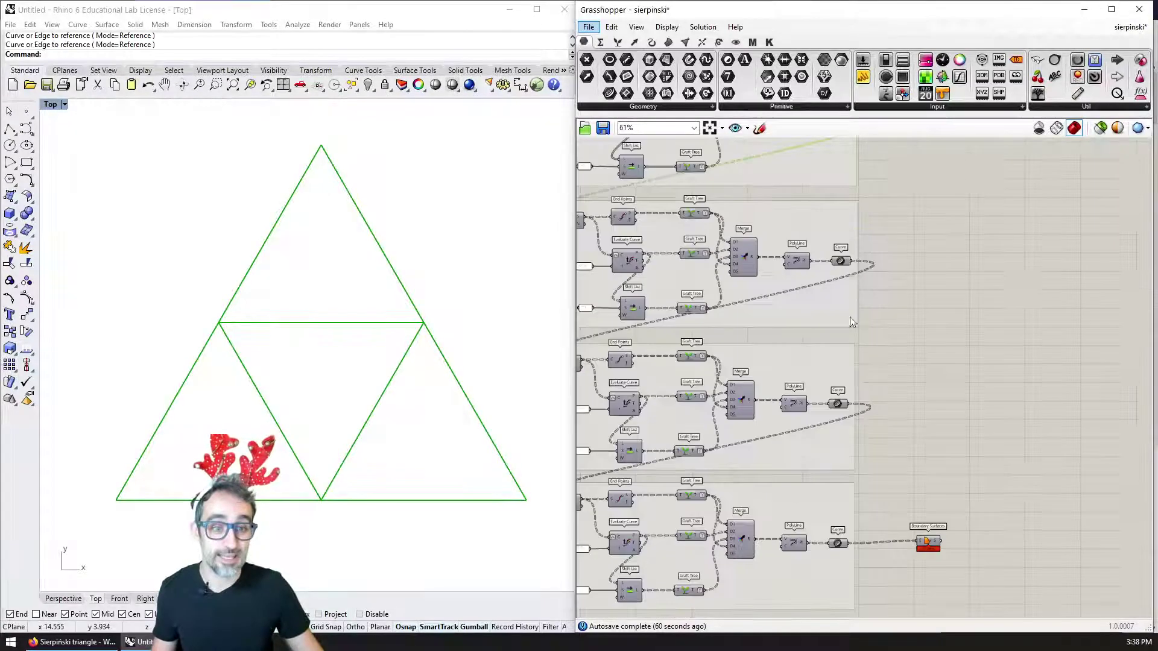
scroll(850, 321, "up", 3)
left_click(801, 393)
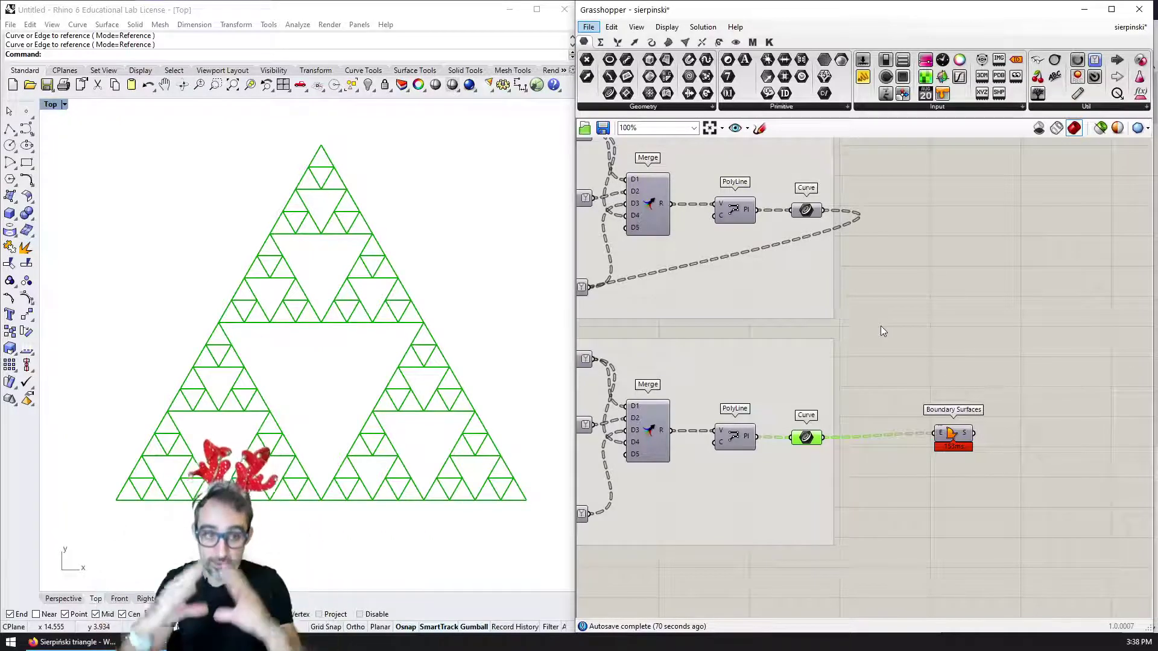
left_click(950, 433)
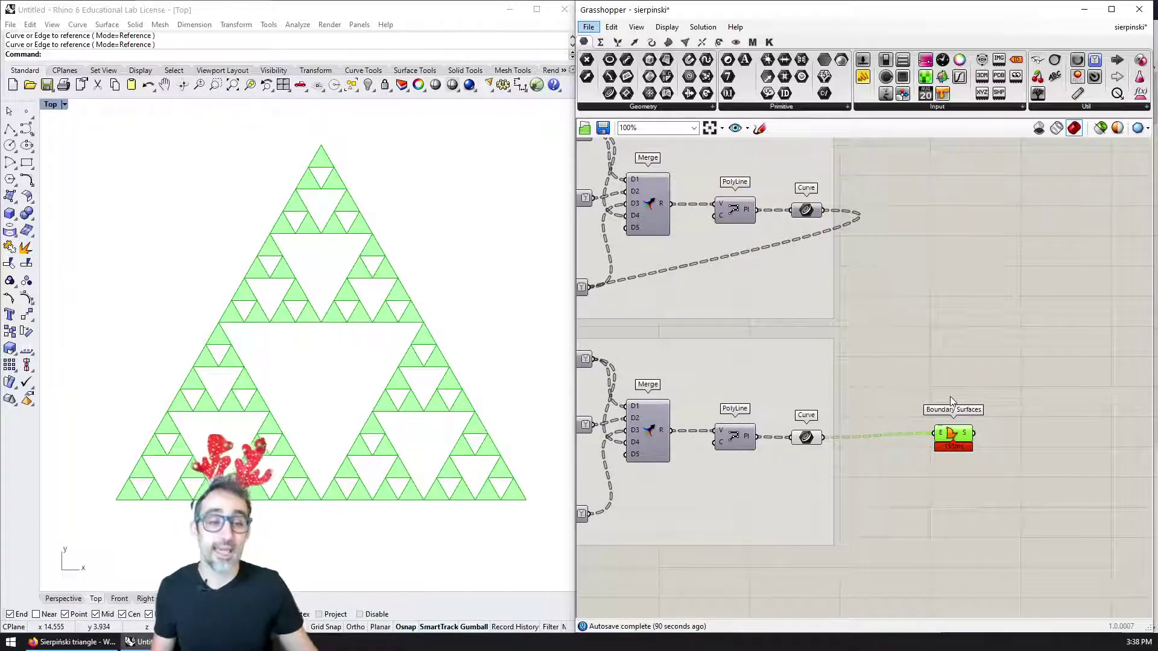
Examine the chained subdivision groups, from Explode to the output Curve, and how each feeds the next level
scroll(971, 185, "down", 5)
right_click_drag(1011, 292, 963, 334)
scroll(935, 330, "up", 2)
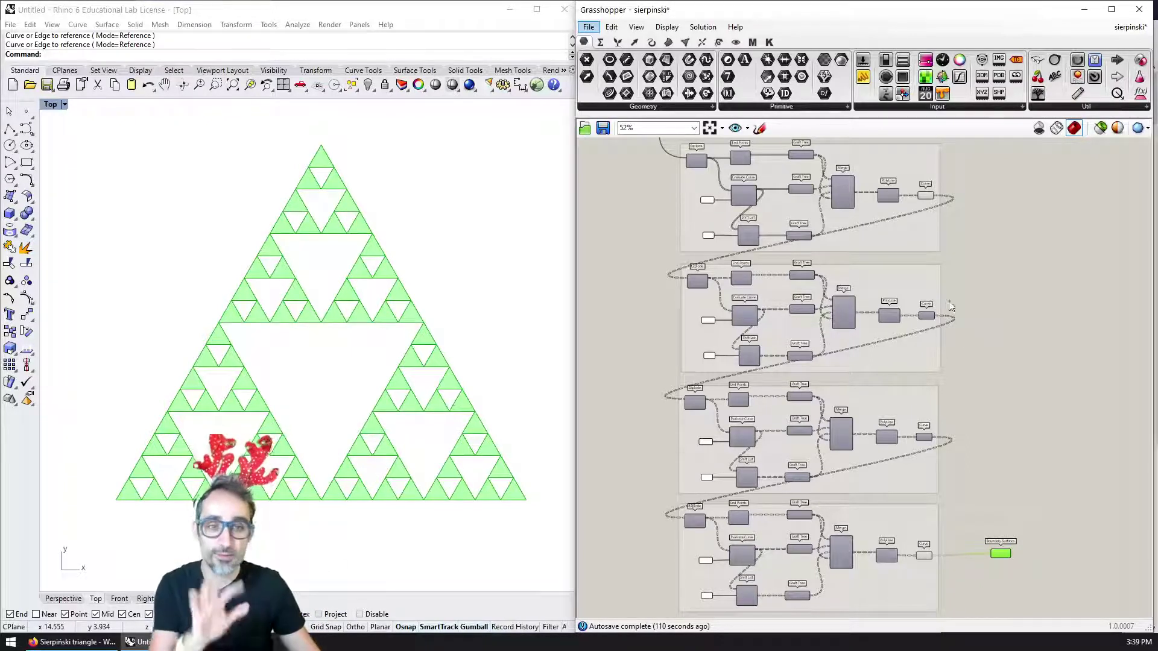
right_click_drag(944, 310, 963, 315)
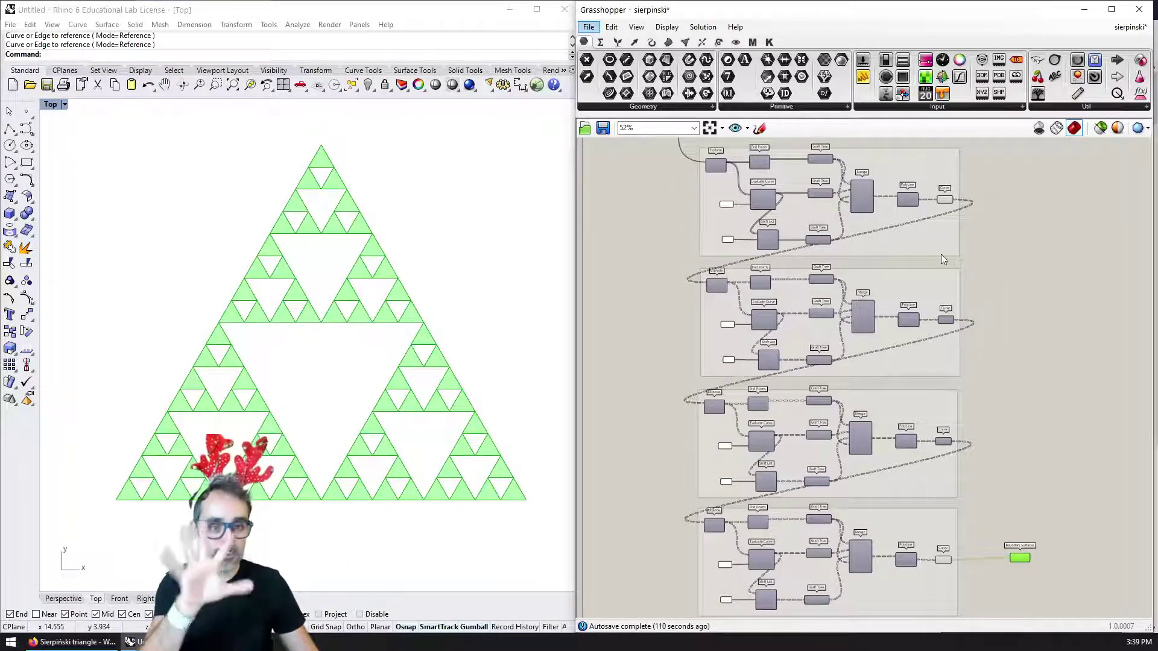
scroll(827, 224, "up", 3)
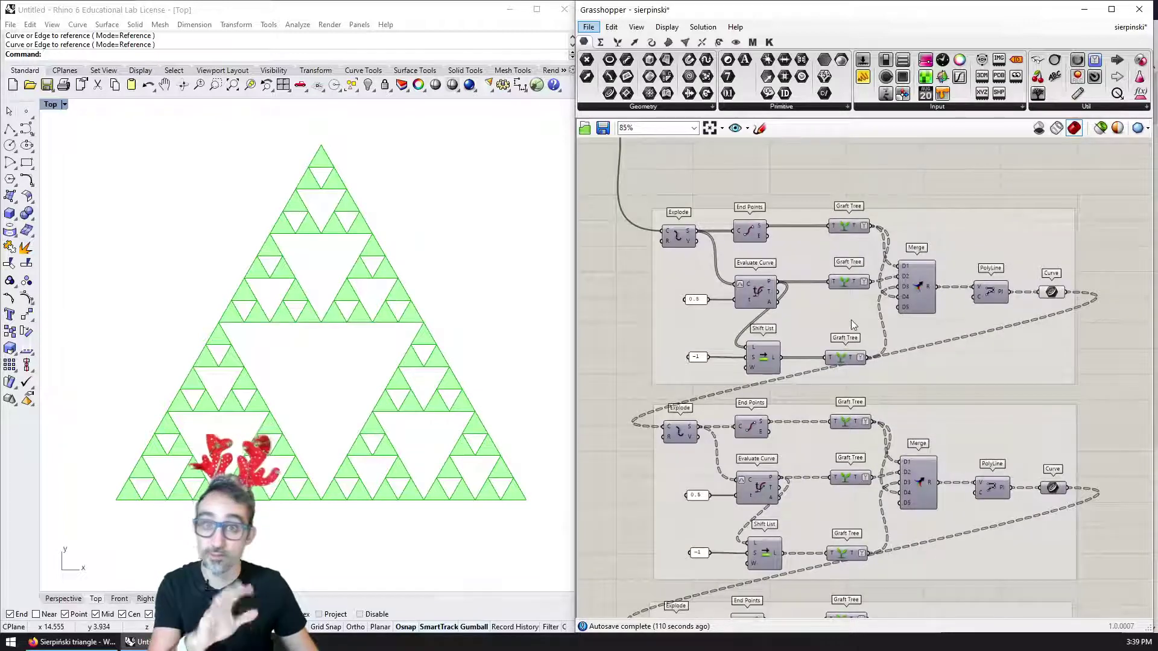
scroll(952, 359, "down", 2)
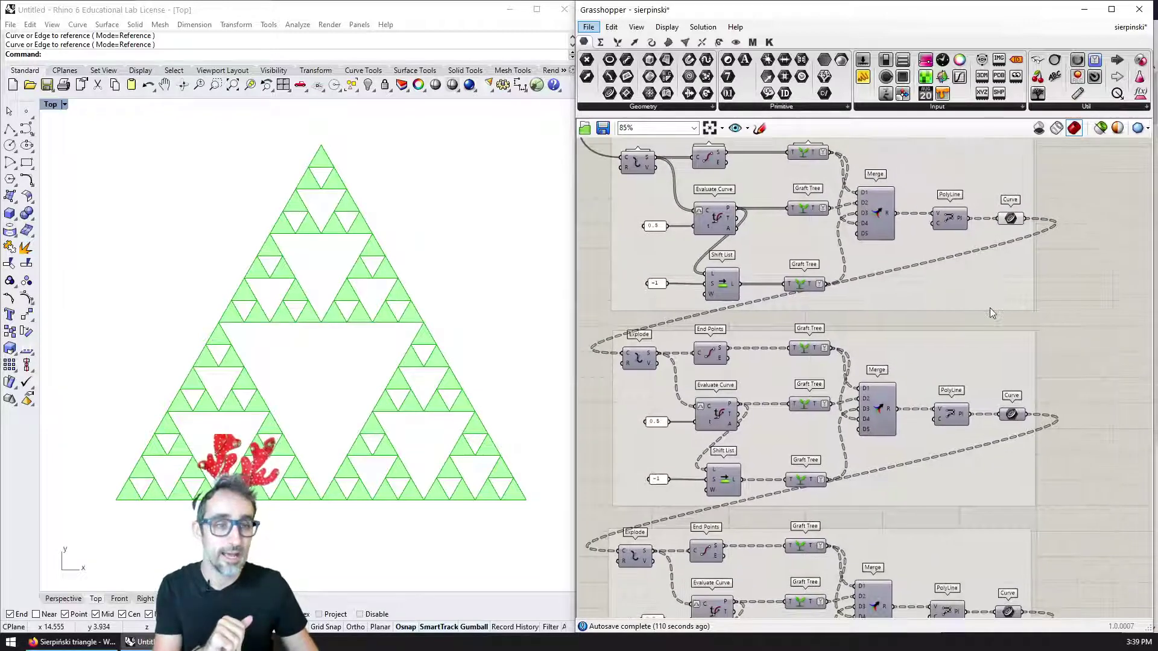
right_click_drag(989, 272, 969, 229)
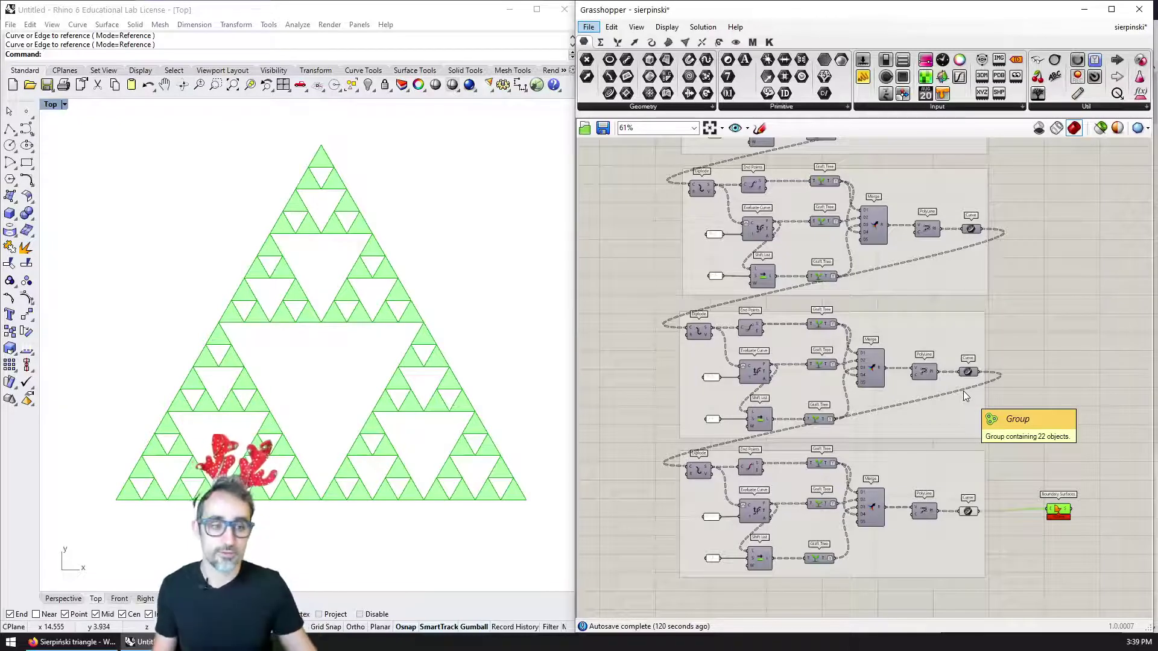
Turn off the preview of the last level's Curve, its Boundary Surfaces and the first level's Curve
left_click(969, 510)
left_click(1062, 505)
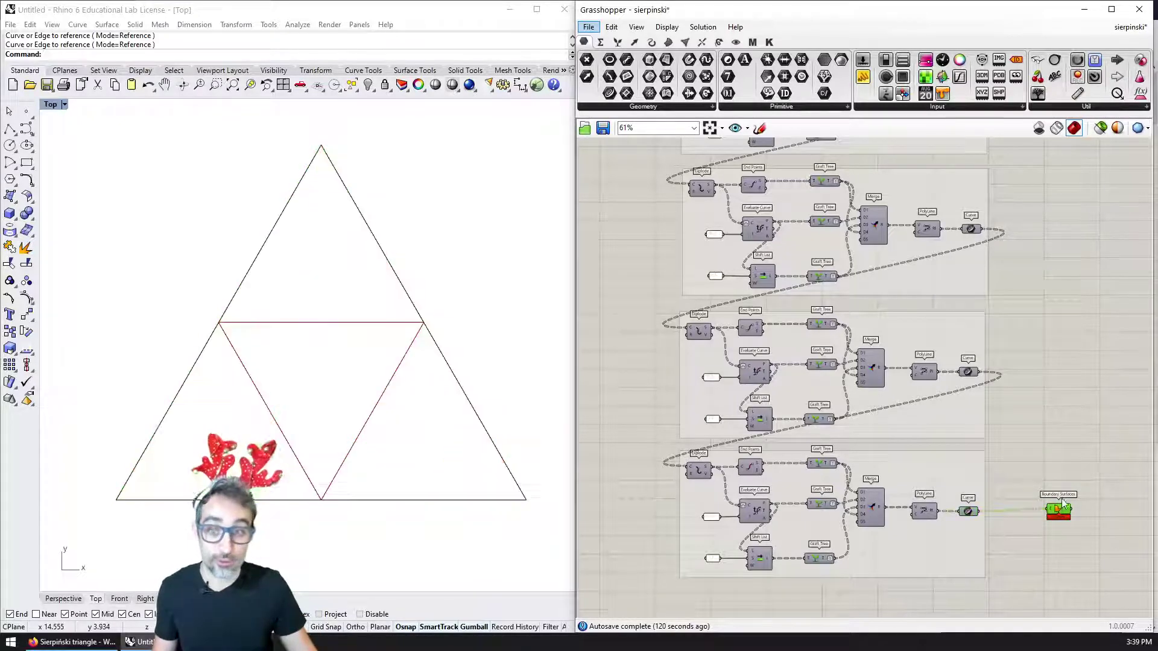
left_click(947, 224)
right_click_drag(948, 226, 698, 410)
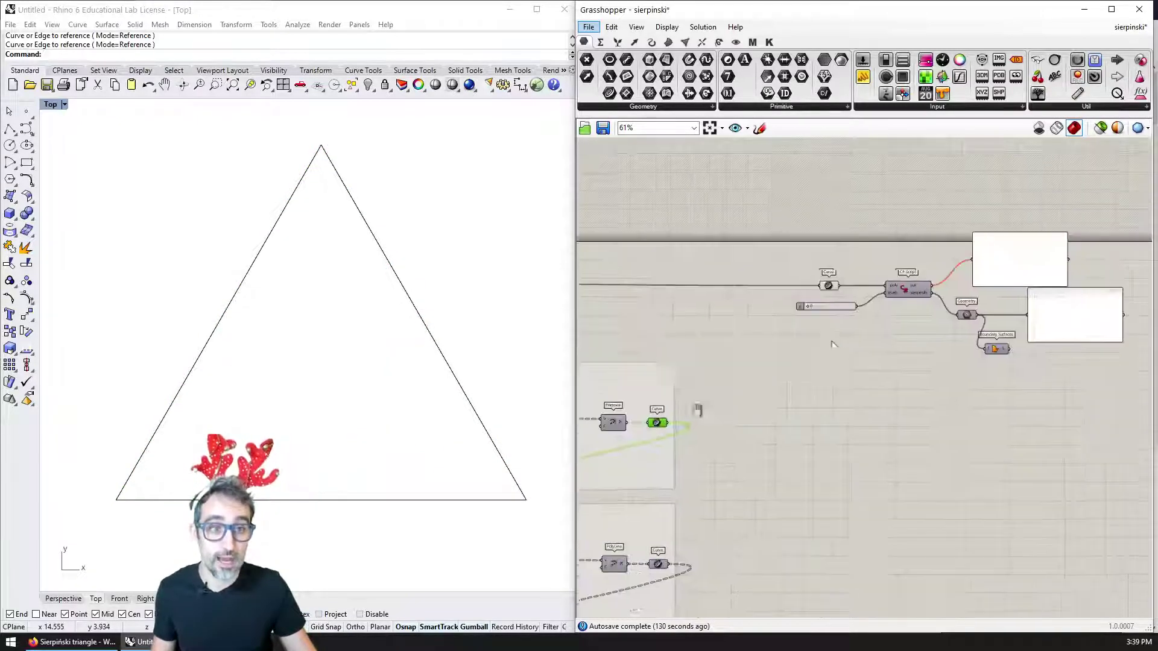
Turn on the preview of the Geometry and Boundary Surfaces components fed by the C# Script, and select the script
scroll(832, 344, "up", 3)
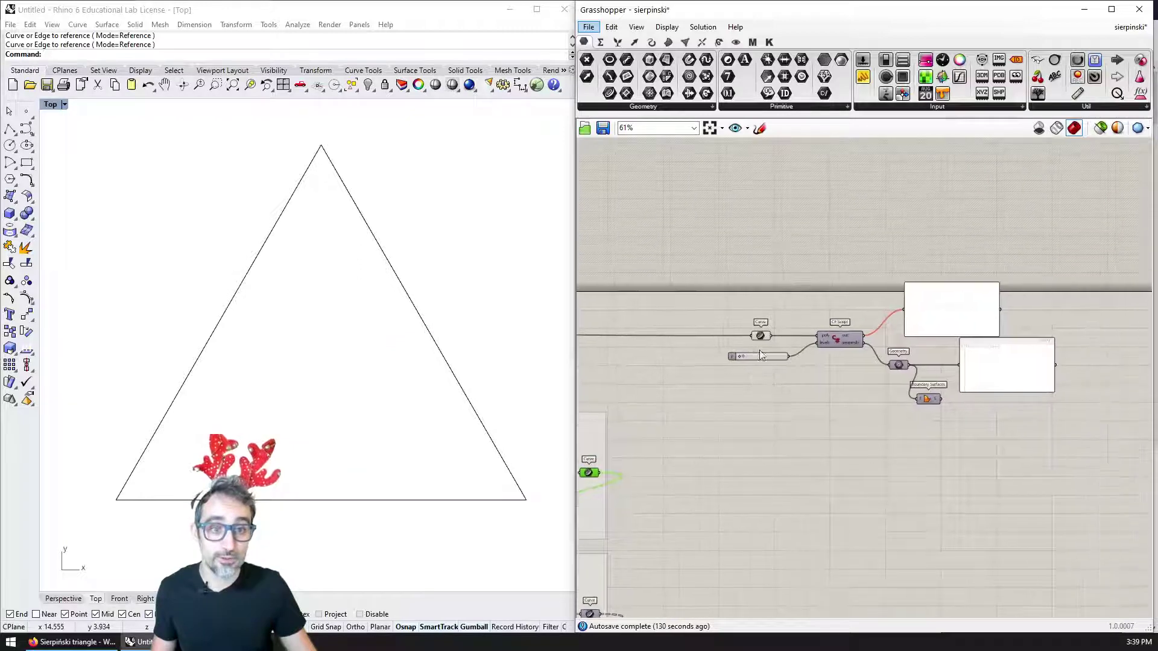
left_click(843, 342)
left_click_drag(1042, 487, 959, 375)
left_click(870, 385)
left_click(844, 348)
scroll(844, 362, "up", 1)
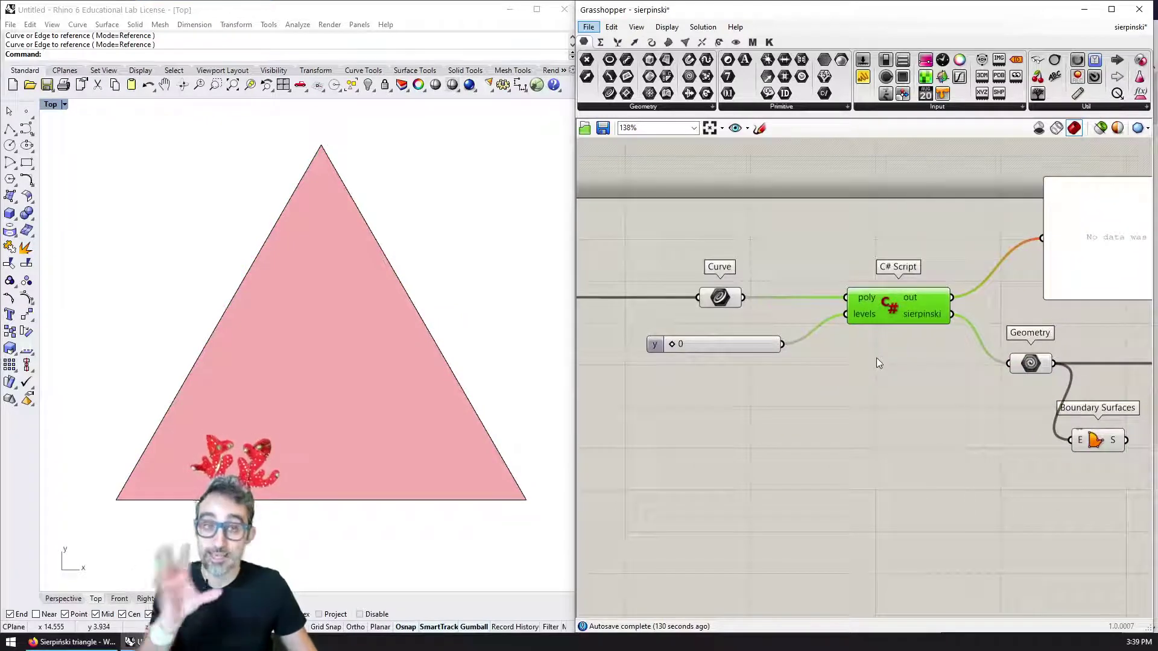
Open the C# Script's code, review the SierpinskiStar and SierpinskiSubdivision functions, and close the editor
double_click(891, 307)
scroll(826, 212, "down", 4)
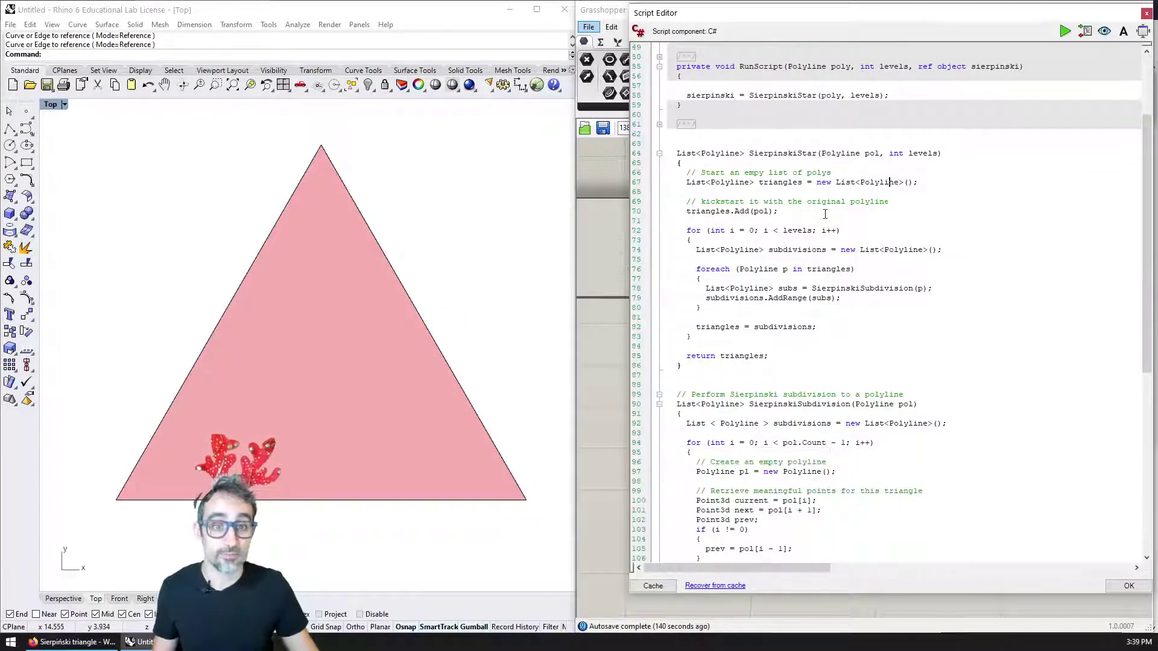
scroll(825, 214, "down", 14)
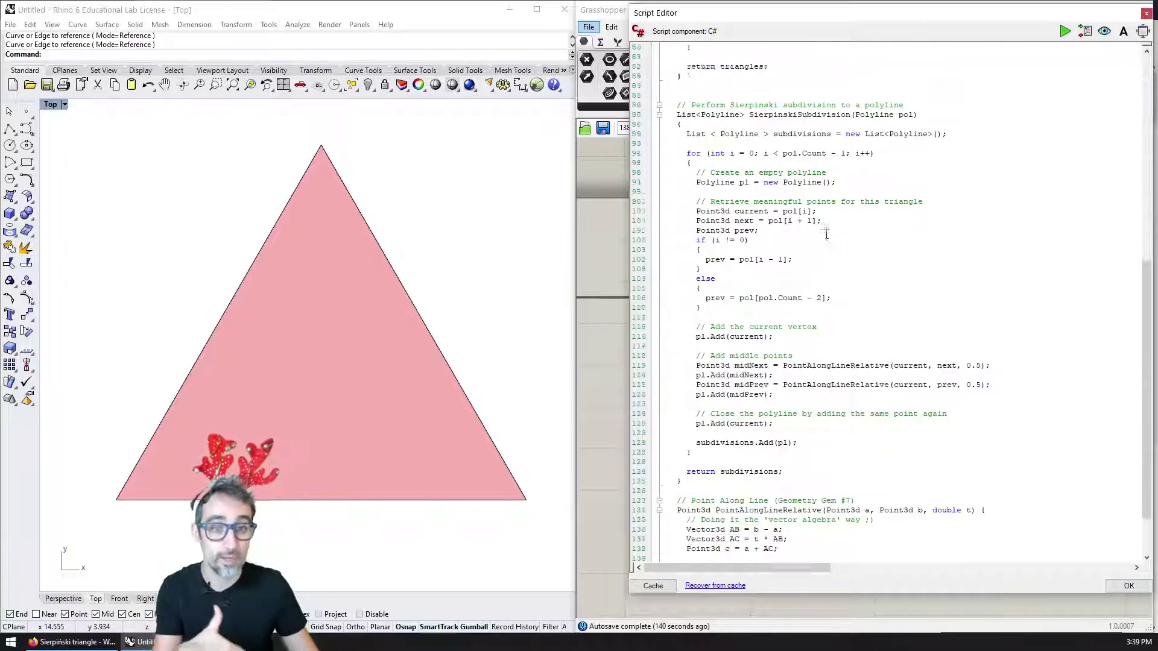
left_click(1128, 585)
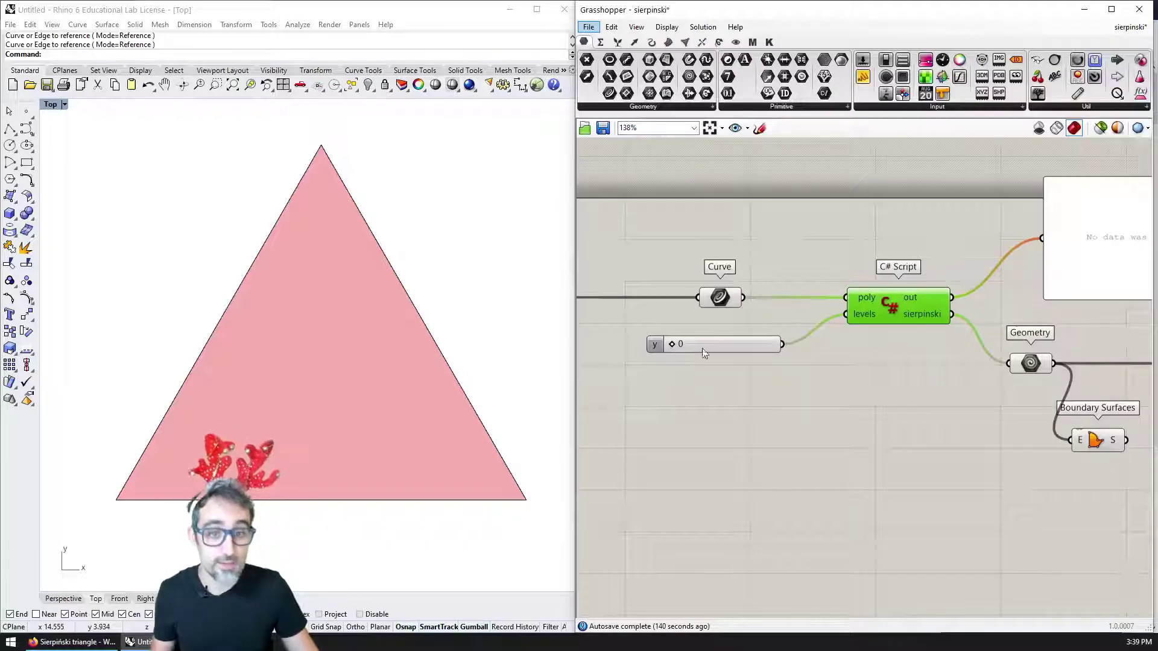
Set the slider feeding the C# Script's levels input to 6
left_click_drag(671, 346, 735, 346)
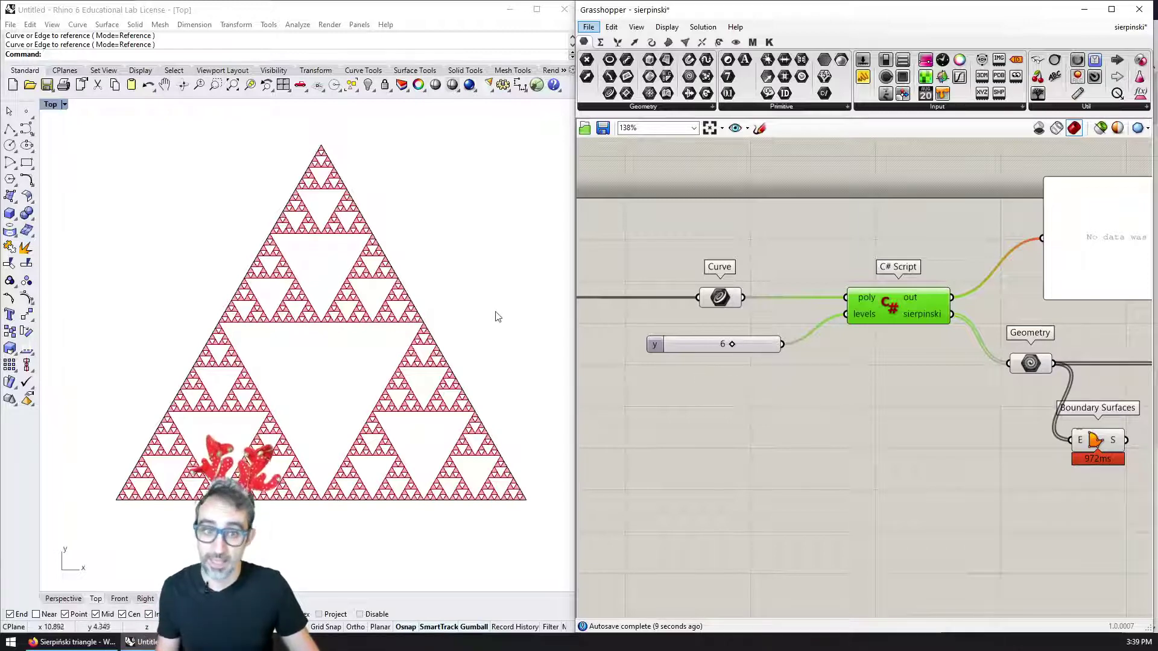
Reference the rectangle beside the triangle as the single input curve of the definition
scroll(447, 312, "down", 8)
right_click_drag(340, 345, 319, 351)
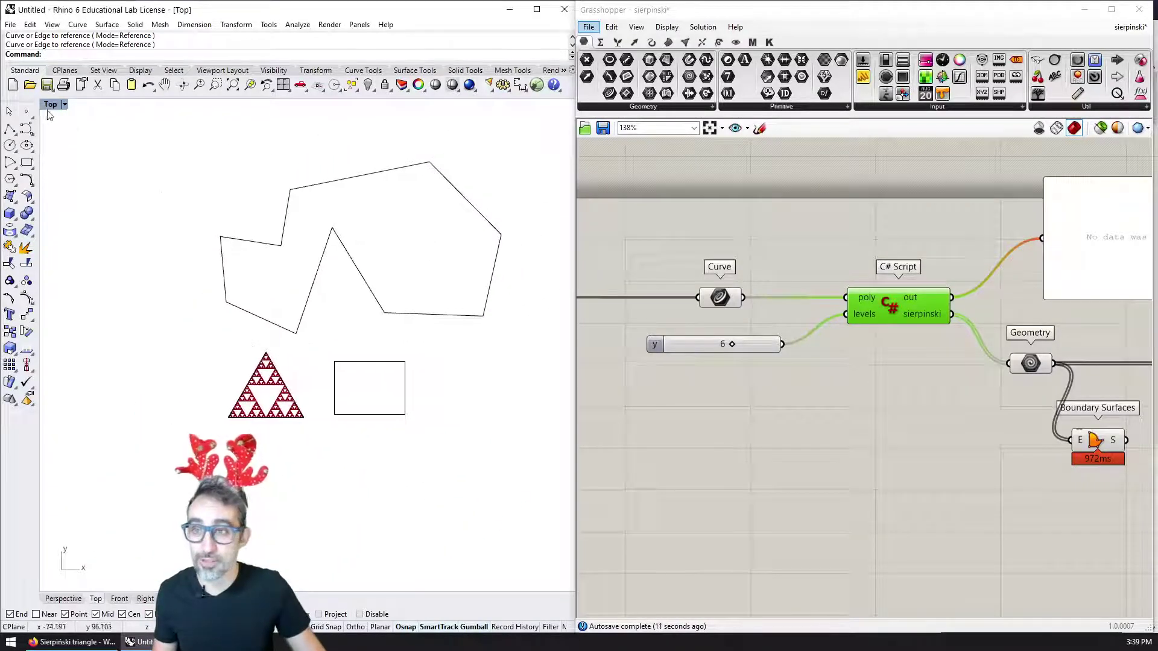
scroll(714, 316, "down", 3)
scroll(706, 317, "up", 5)
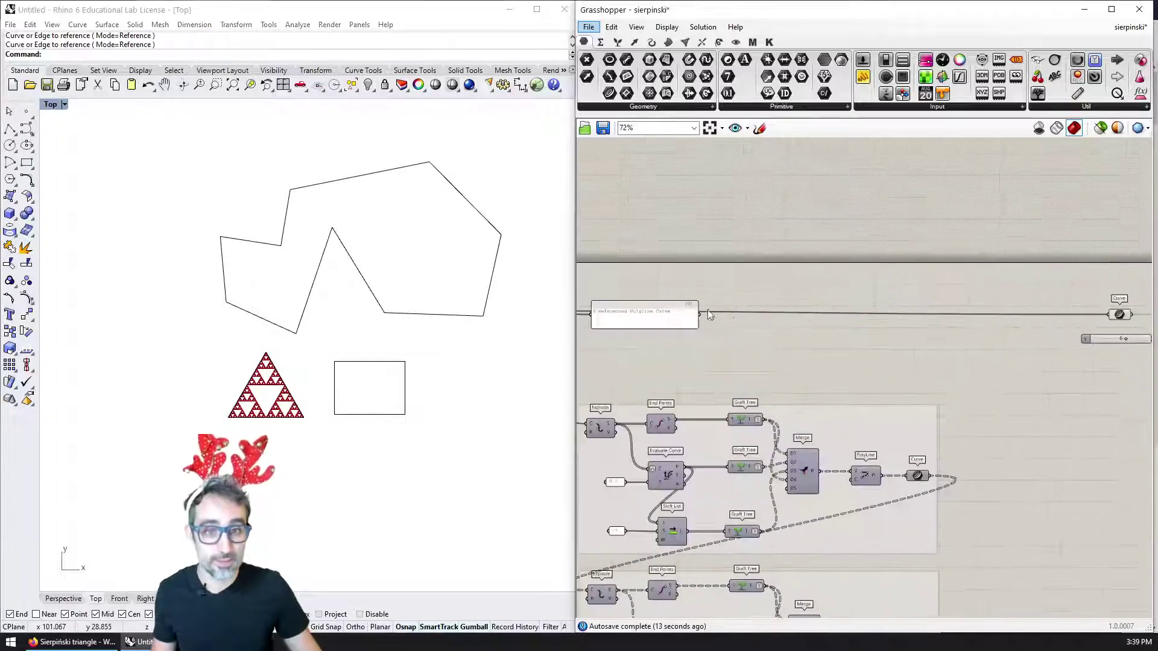
right_click(761, 316)
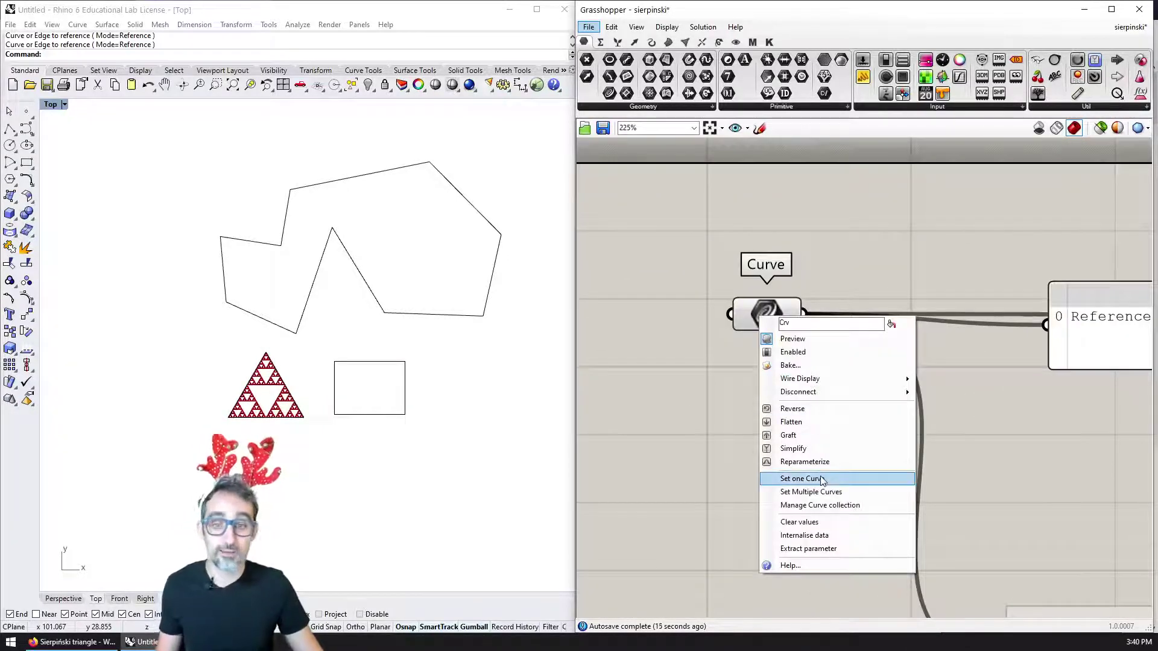
left_click(801, 478)
scroll(386, 372, "up", 5)
scroll(386, 372, "up", 1)
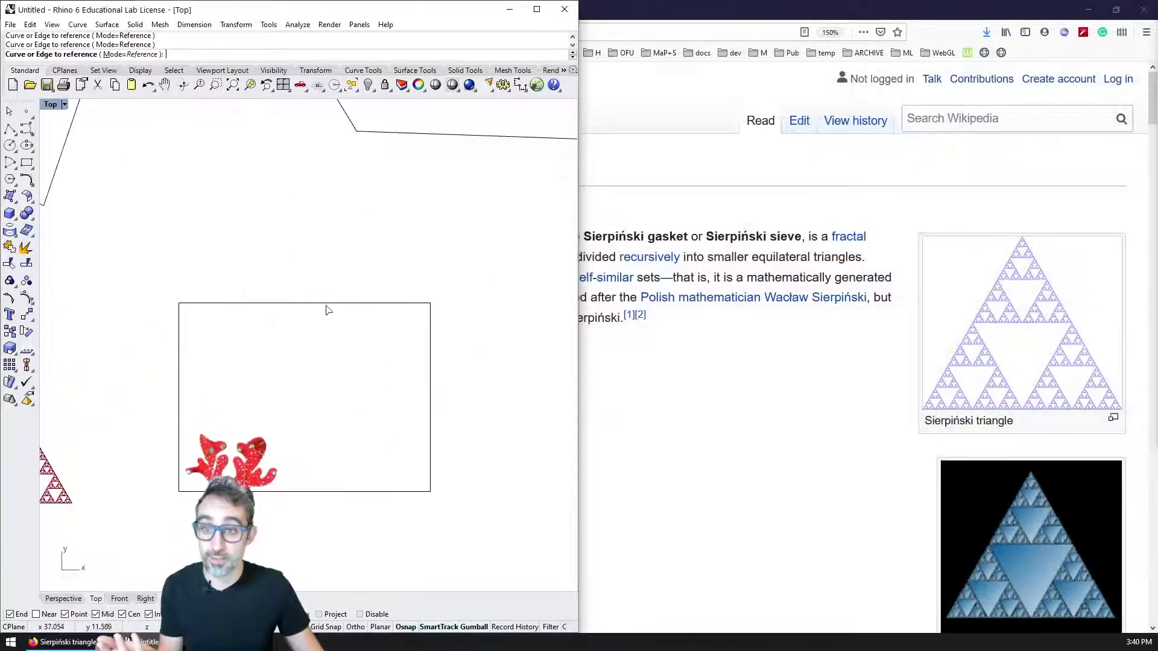
left_click(326, 304)
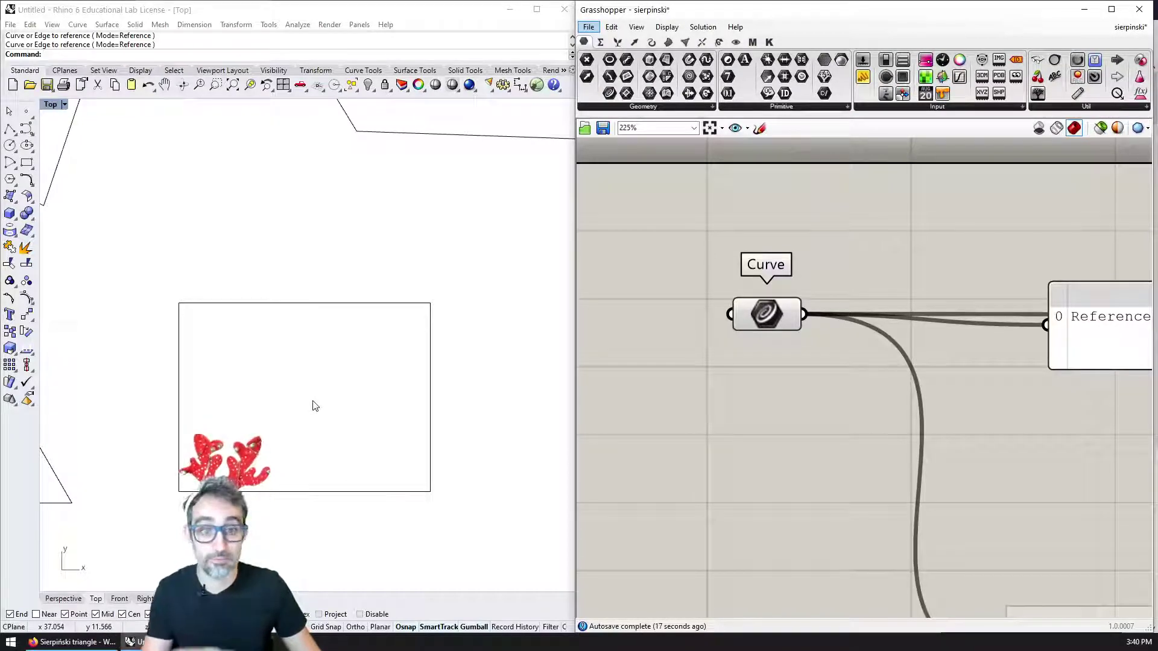
Reference the large irregular polyline as the single input curve instead of the rectangle
right_click(764, 322)
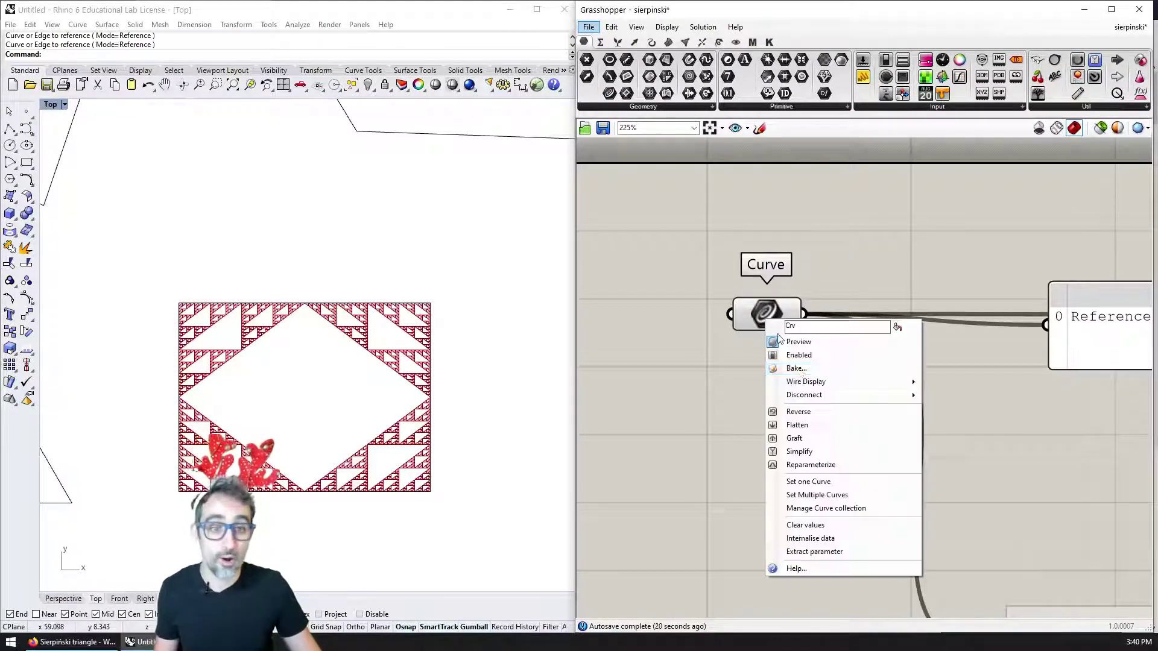
left_click(808, 481)
key("Escape")
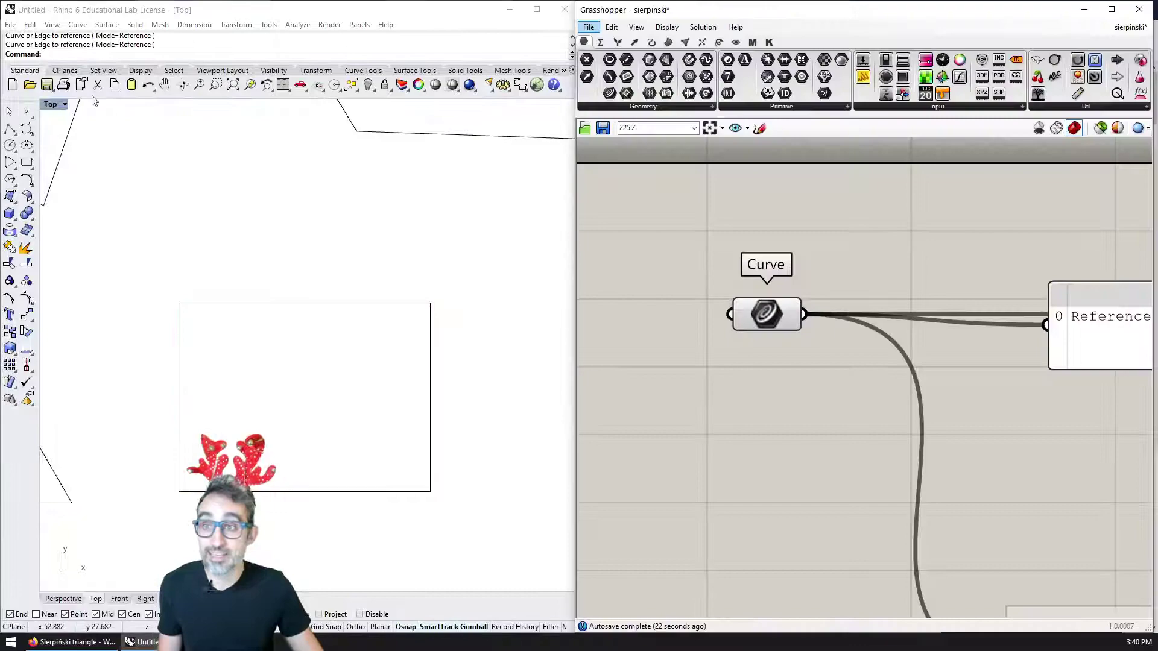
Inspect the subdivided irregular polyline in the maximized Perspective view, and return to the maximized Top view
double_click(53, 106)
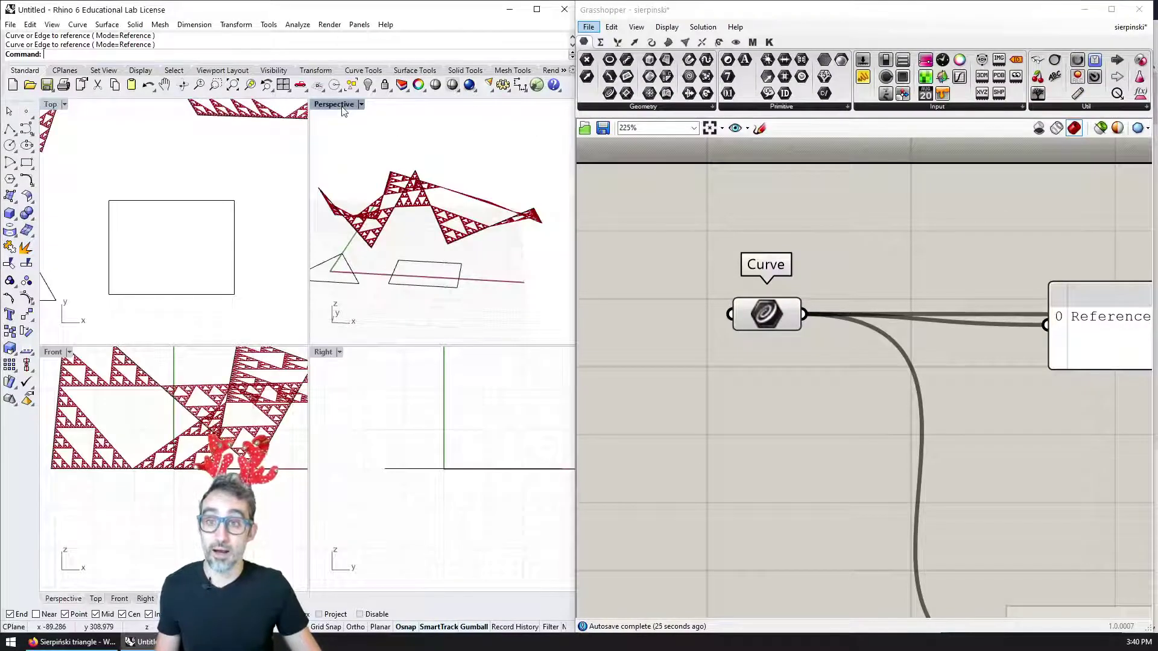
double_click(341, 104)
right_click_drag(392, 221, 410, 337)
double_click(64, 103)
double_click(56, 106)
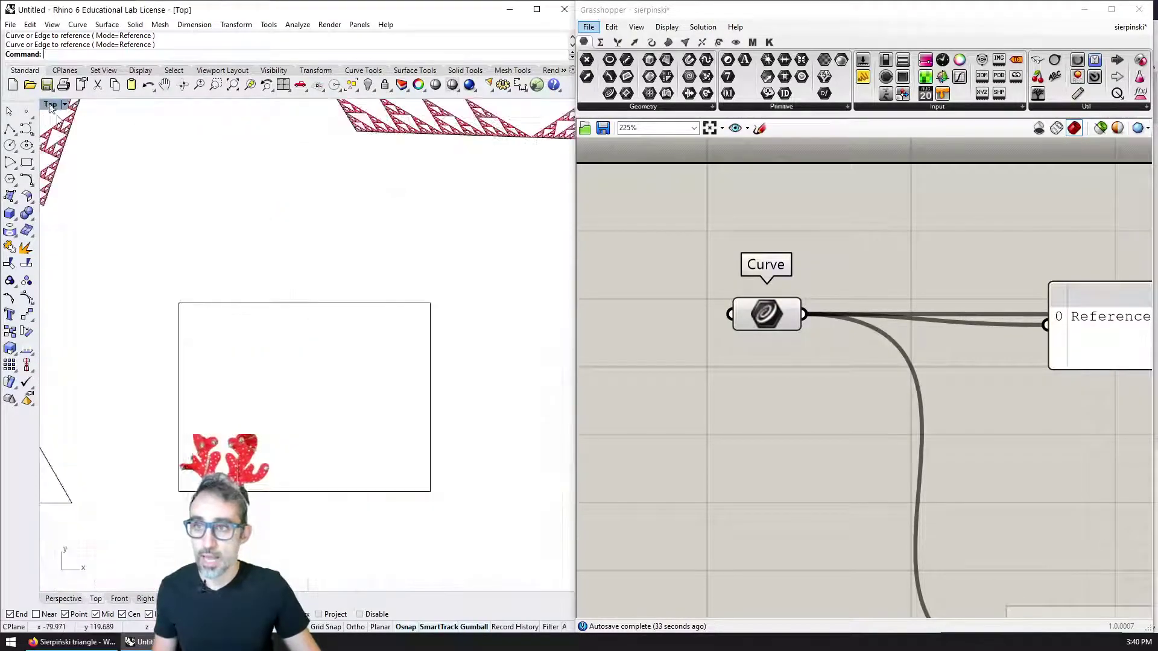
Reference the triangle as the single input curve of the definition
scroll(386, 205, "down", 2)
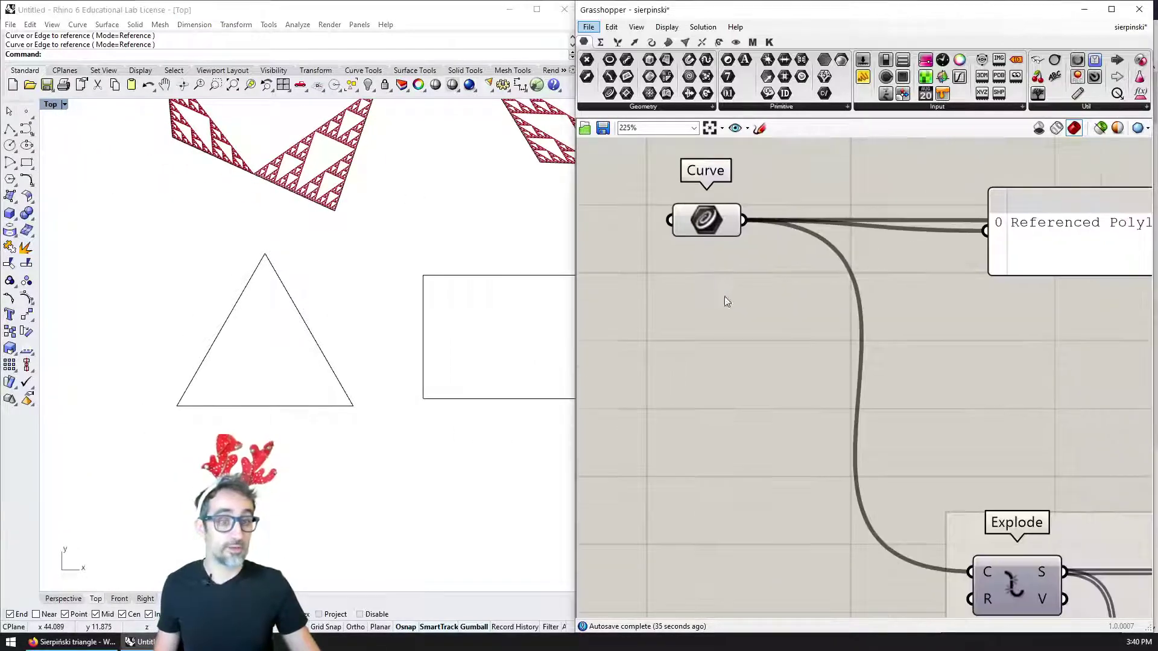
scroll(725, 299, "down", 2)
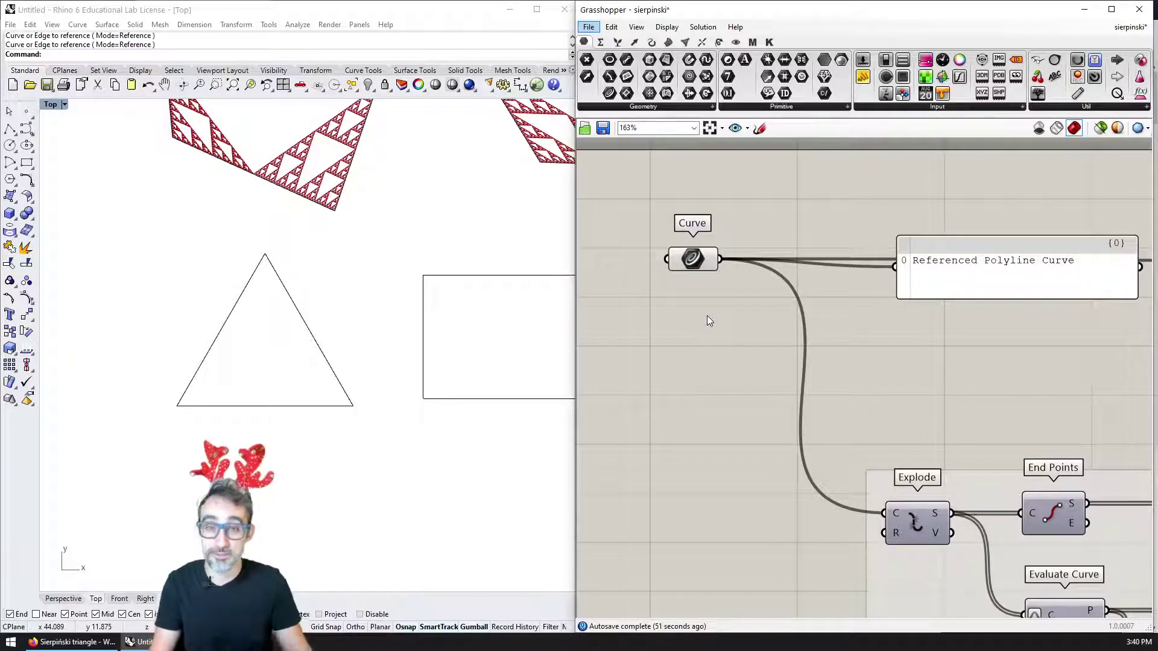
right_click(677, 263)
left_click(724, 409)
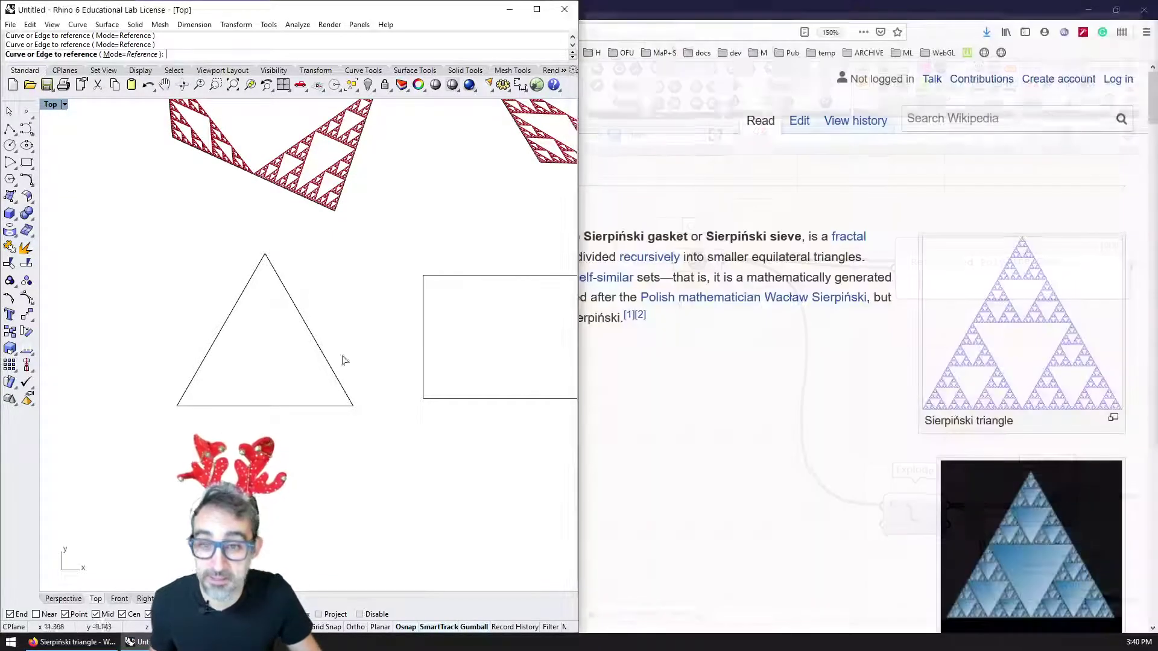
left_click(331, 363)
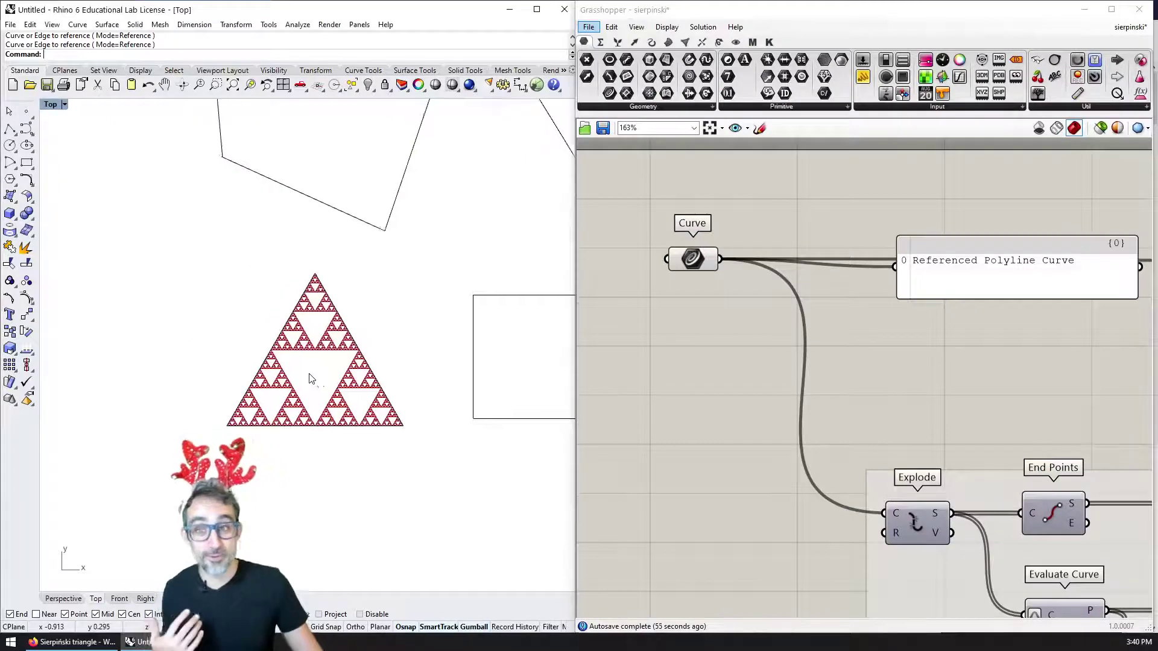
Start the control point display command for the triangle curve
scroll(310, 385, "up", 6)
scroll(320, 241, "down", 4)
key("F10")
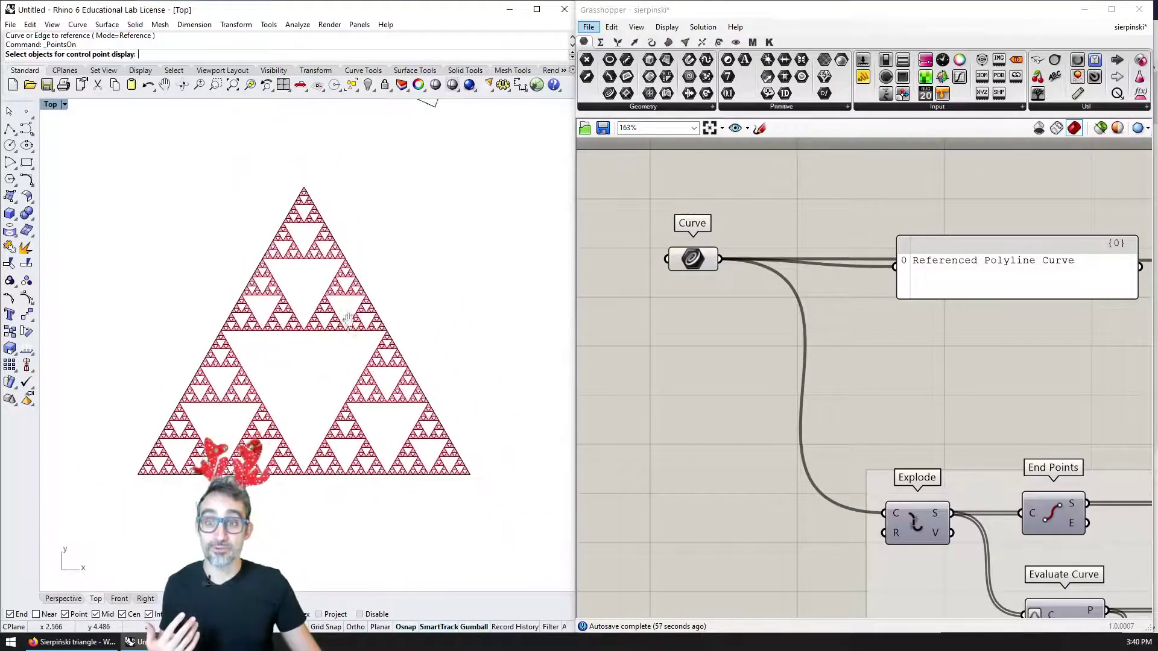
scroll(319, 241, "up", 2)
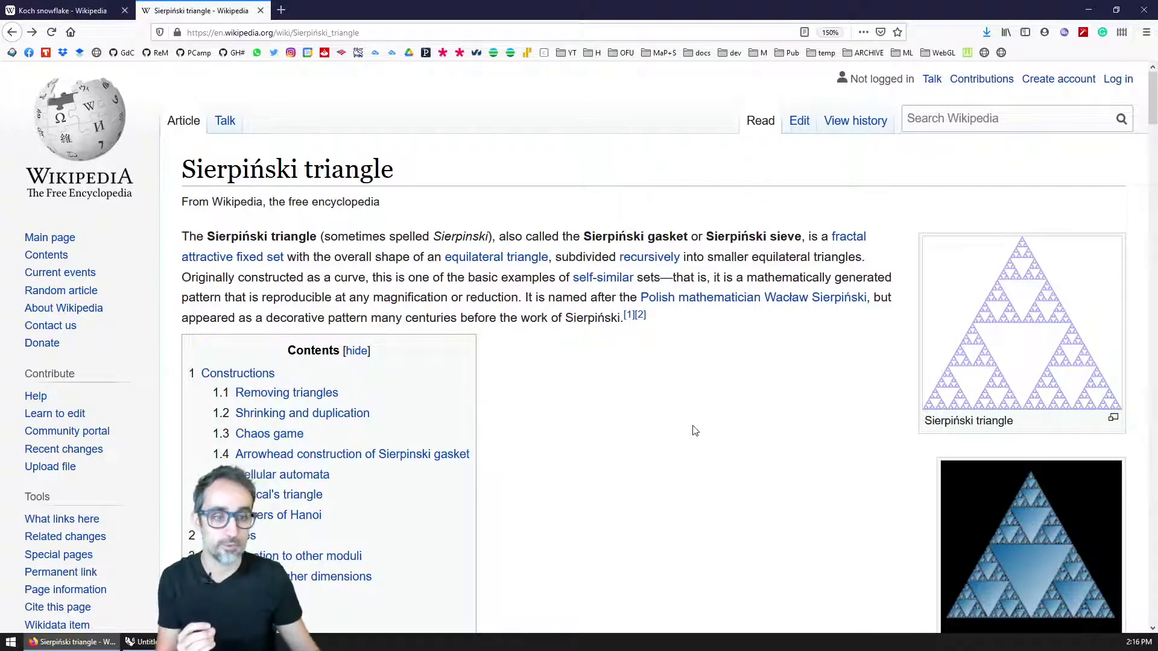
Switch to Wikipedia's Sierpiński triangle article and examine its images, construction methods and analogues in higher dimensions
scroll(935, 540, "down", 3)
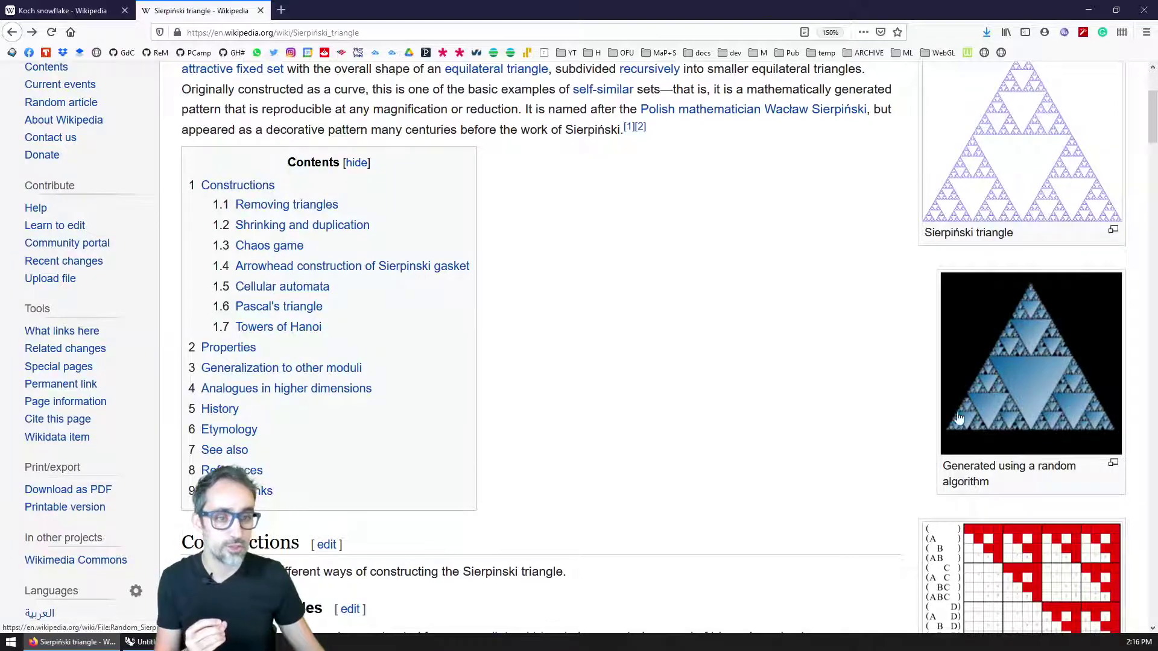
scroll(900, 411, "down", 1)
scroll(848, 360, "up", 4)
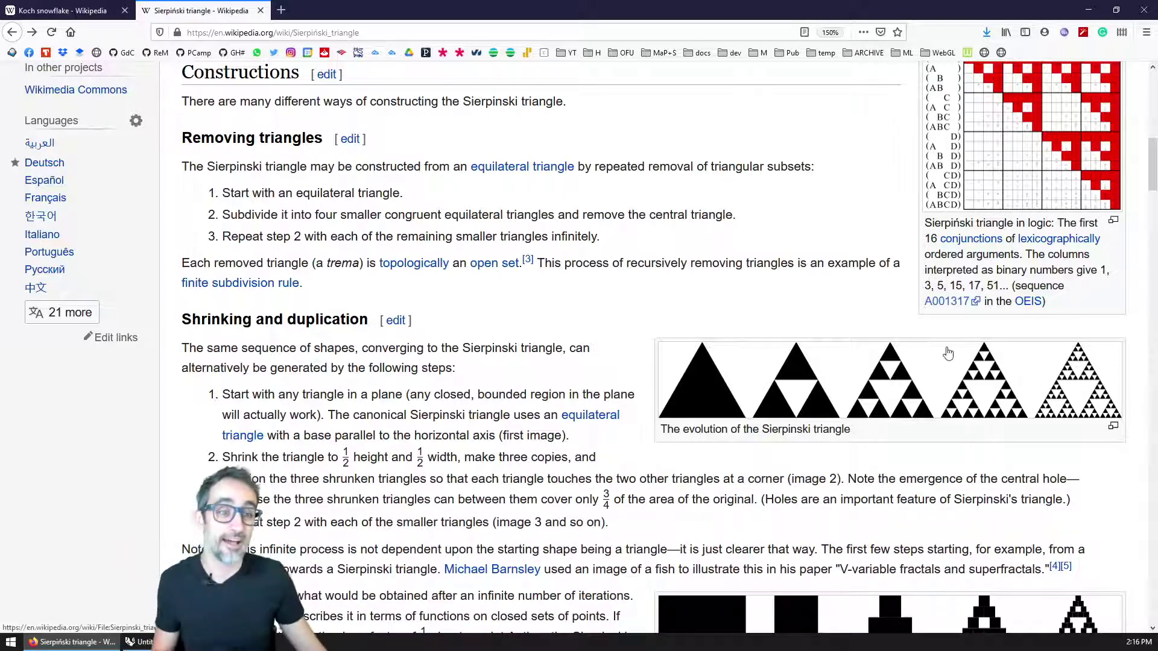
scroll(946, 353, "down", 3)
left_click_drag(1152, 182, 1154, 396)
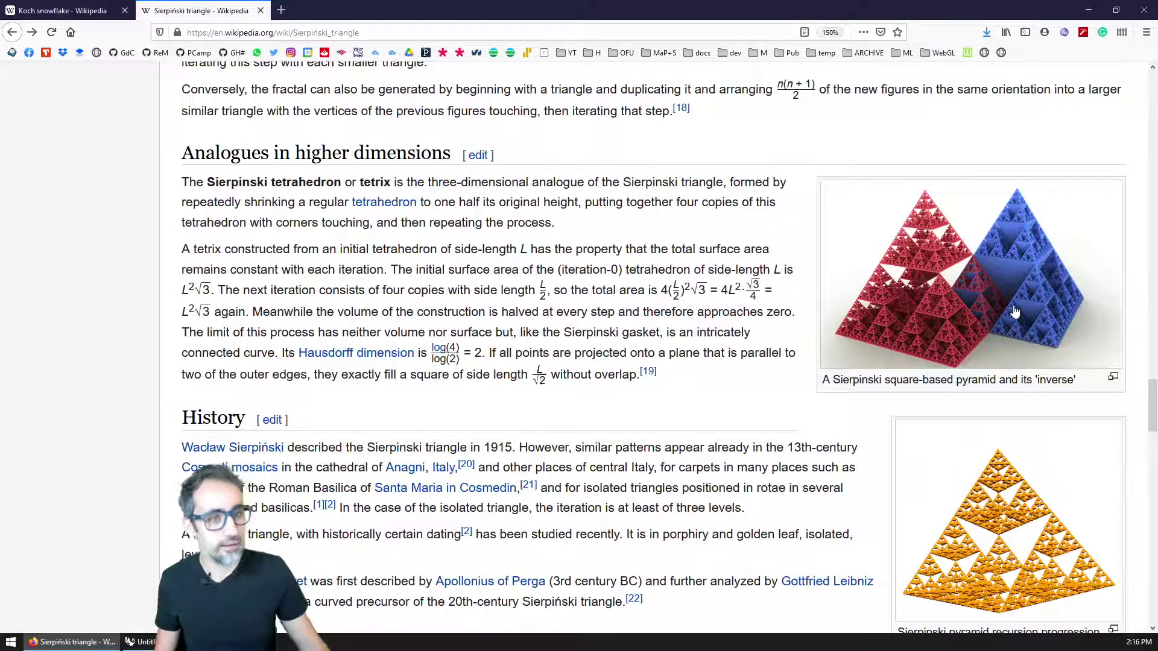